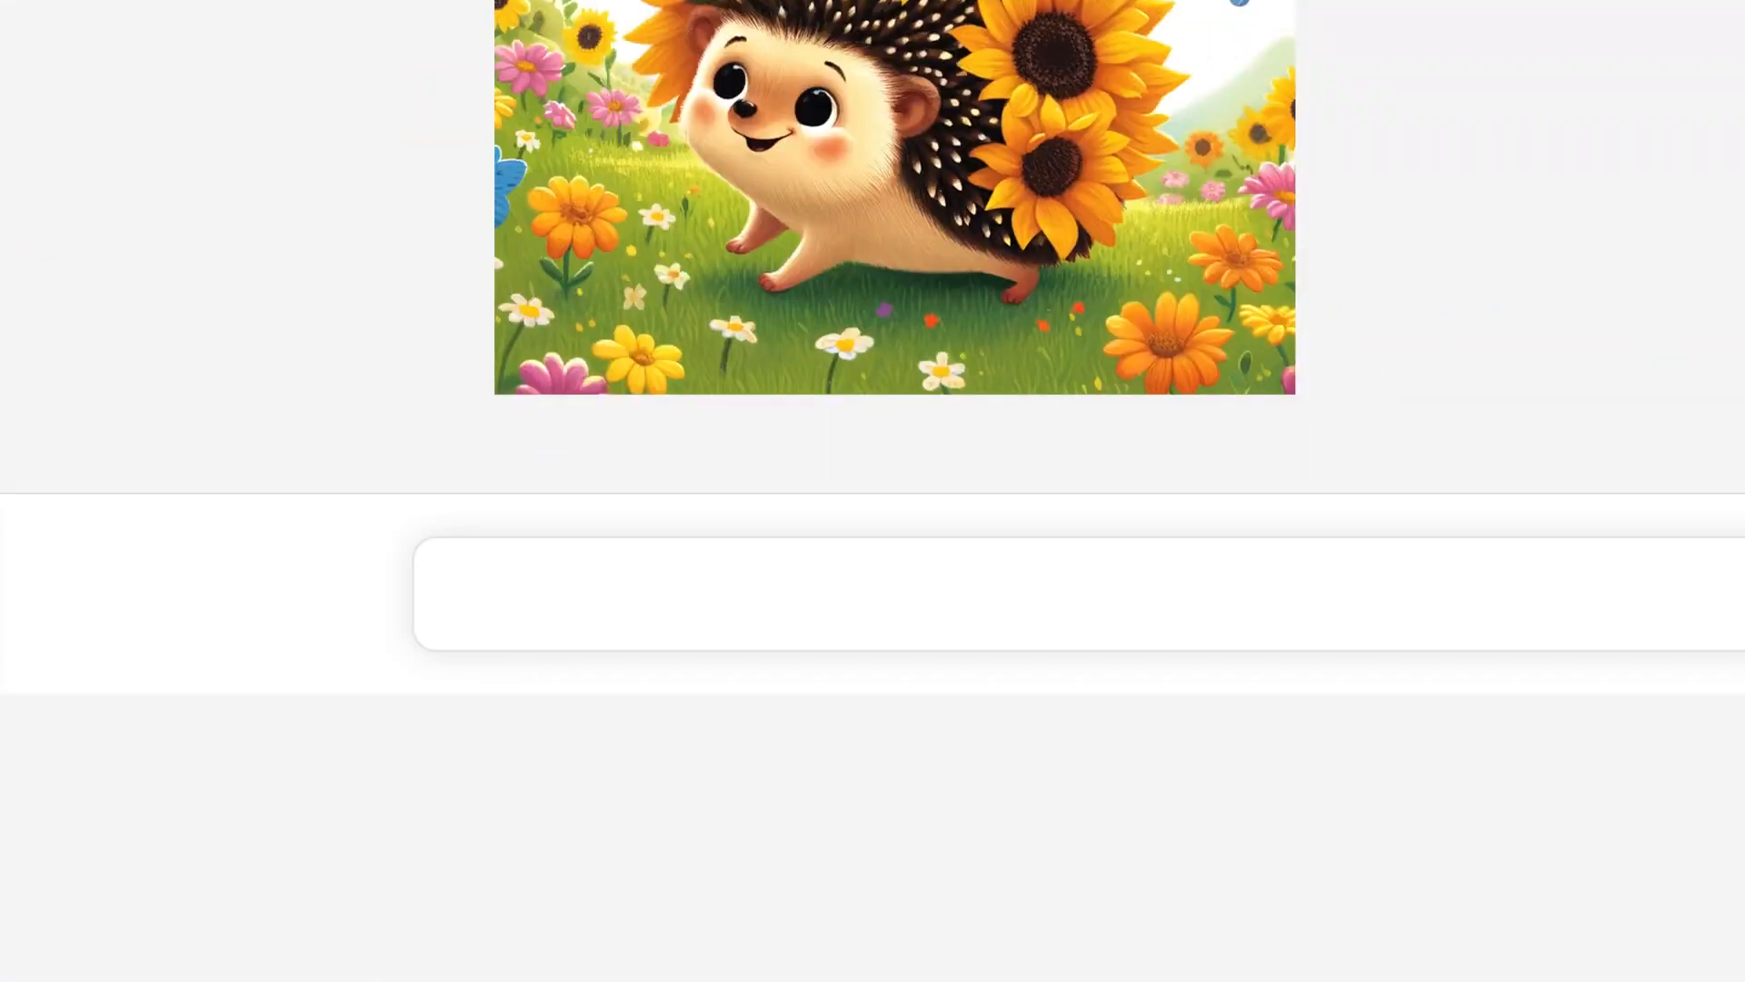
pyautogui.write('.')
# Send a request for a more photographic single puppy-shaped cloud image
pyautogui.hotkey('shift', 'Return')
pyautogui.write('Can I')
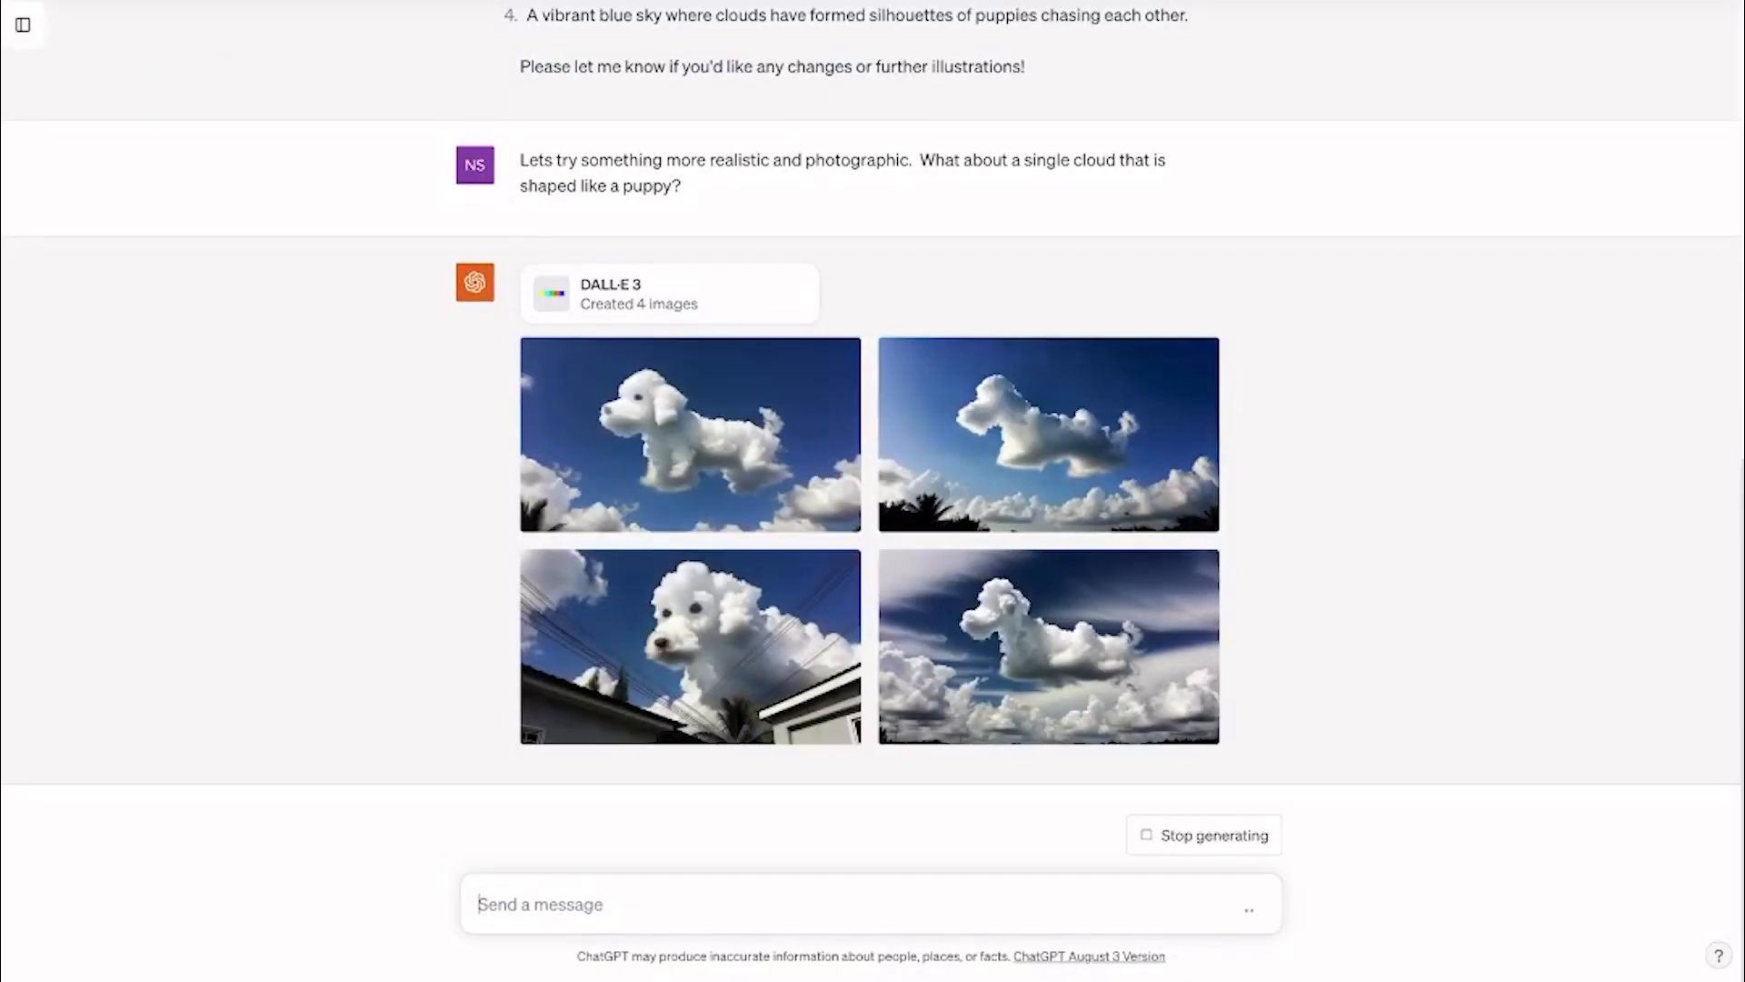
# Enlarge the first and second cloud-puppy images to read their DALL·E prompts
pyautogui.click(746, 389)
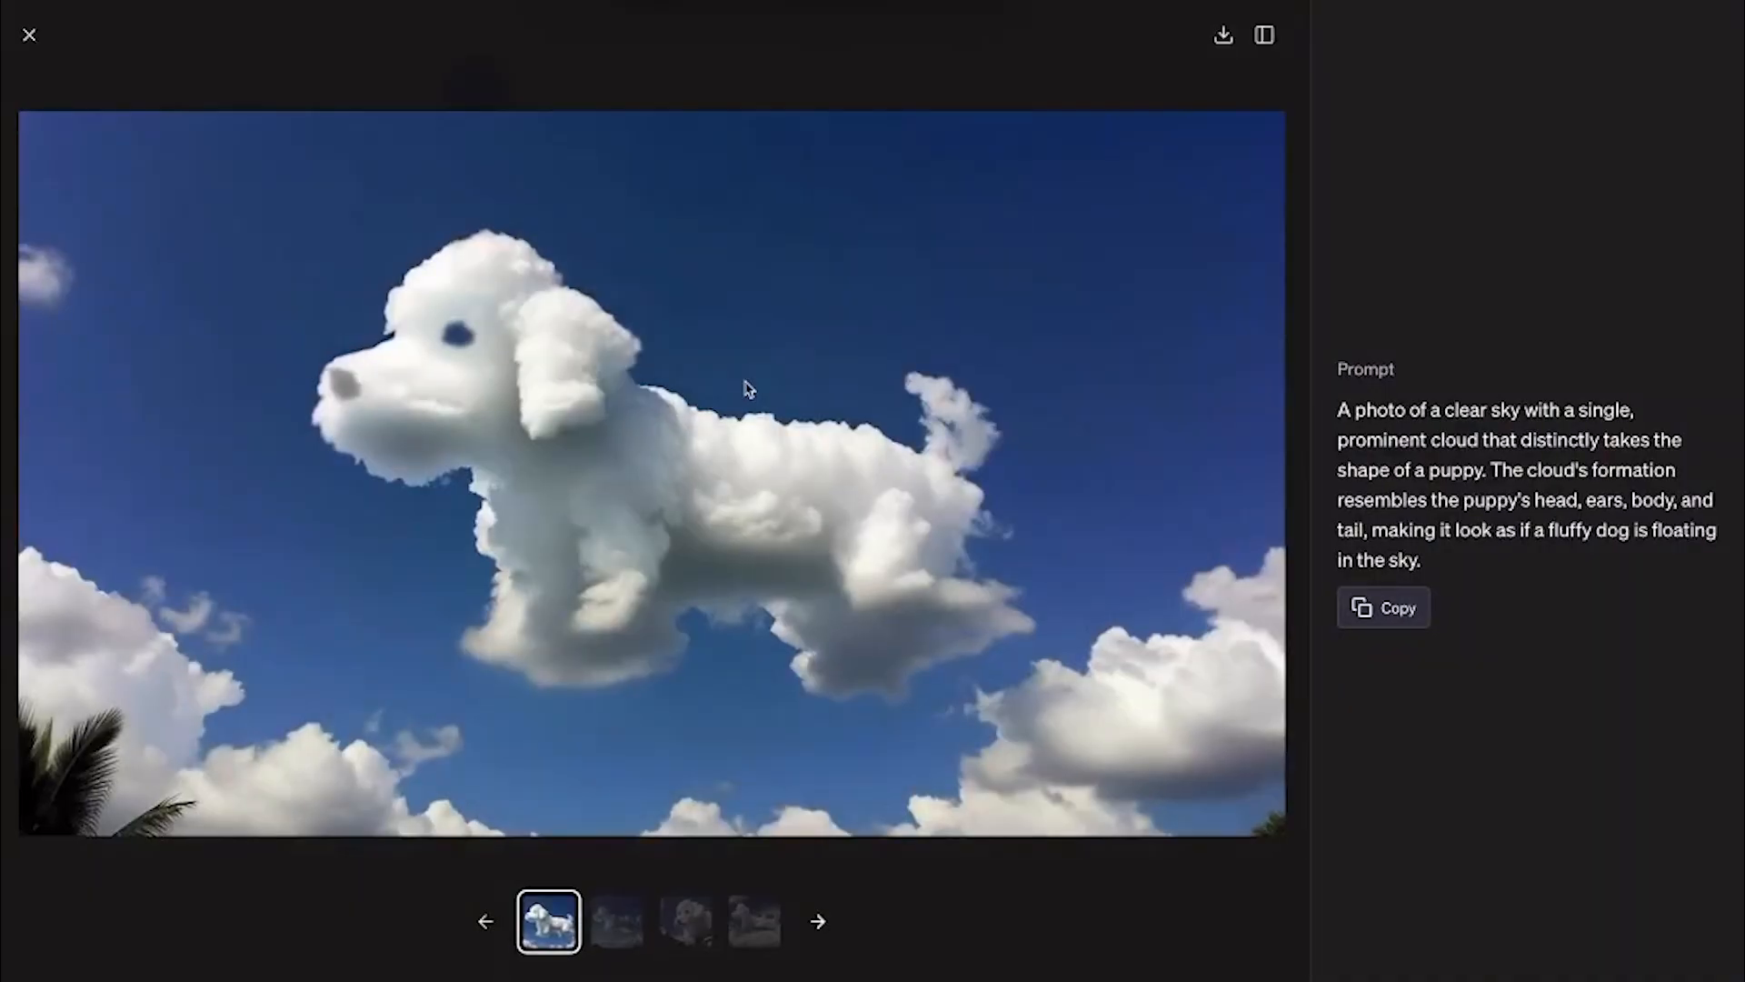
pyautogui.click(29, 38)
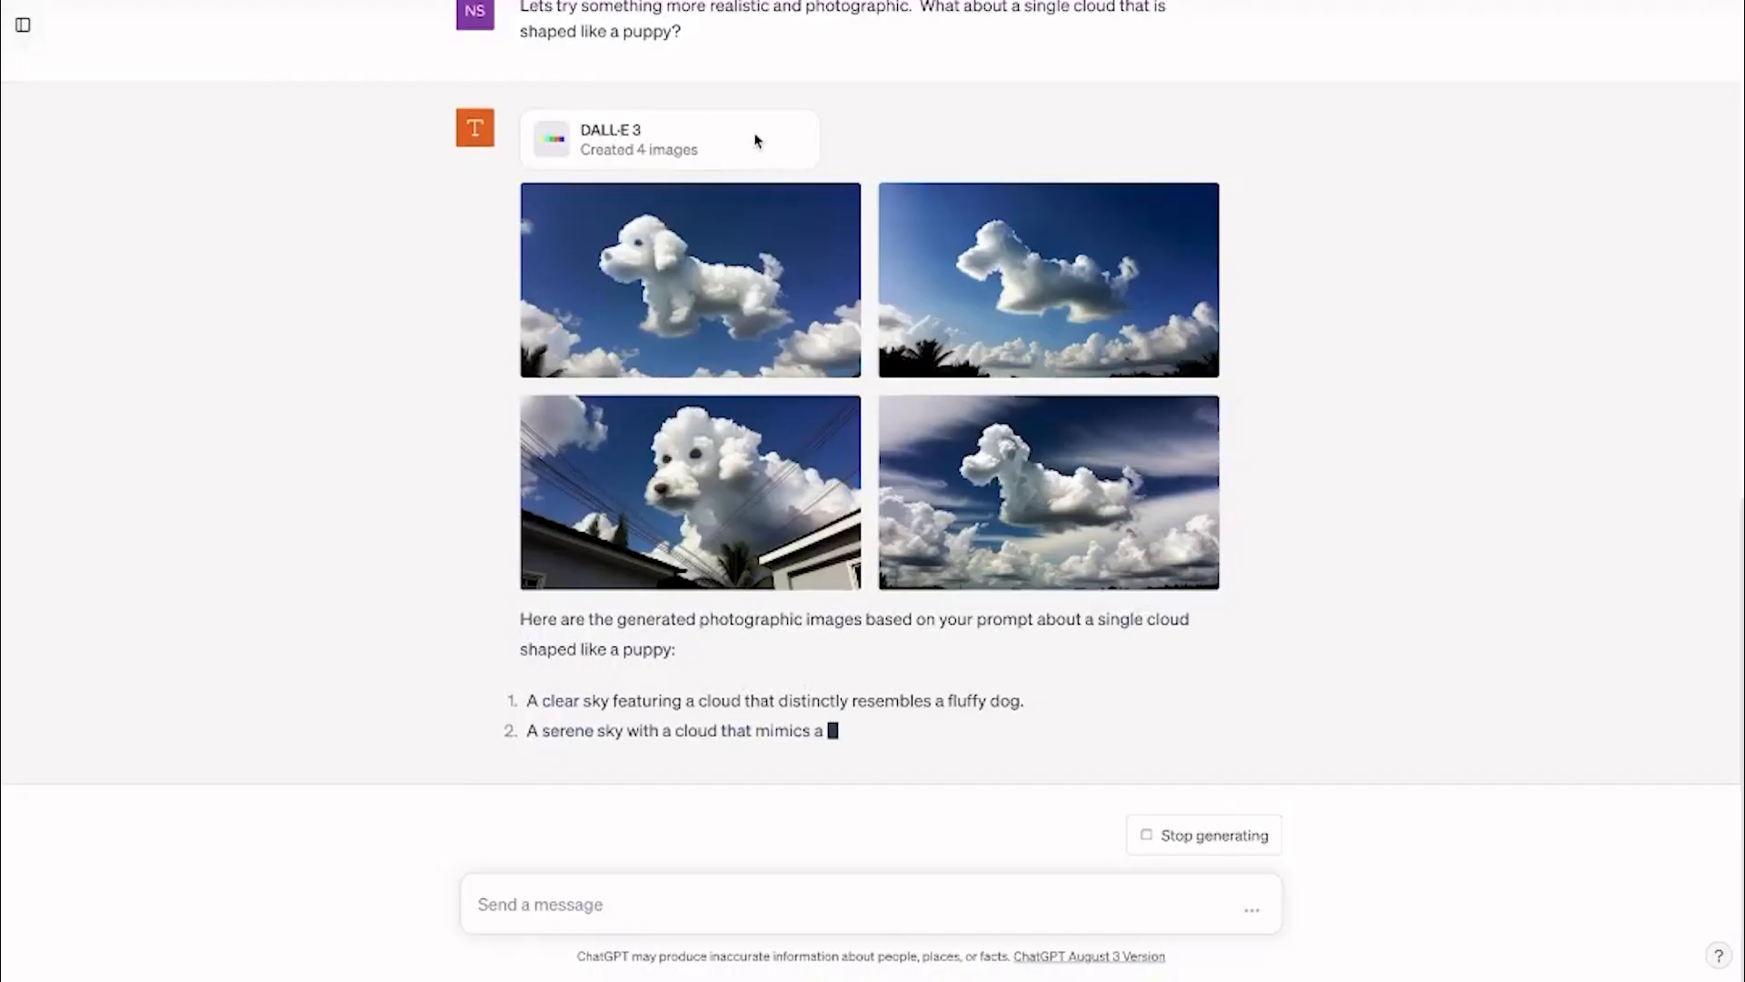
pyautogui.click(1023, 291)
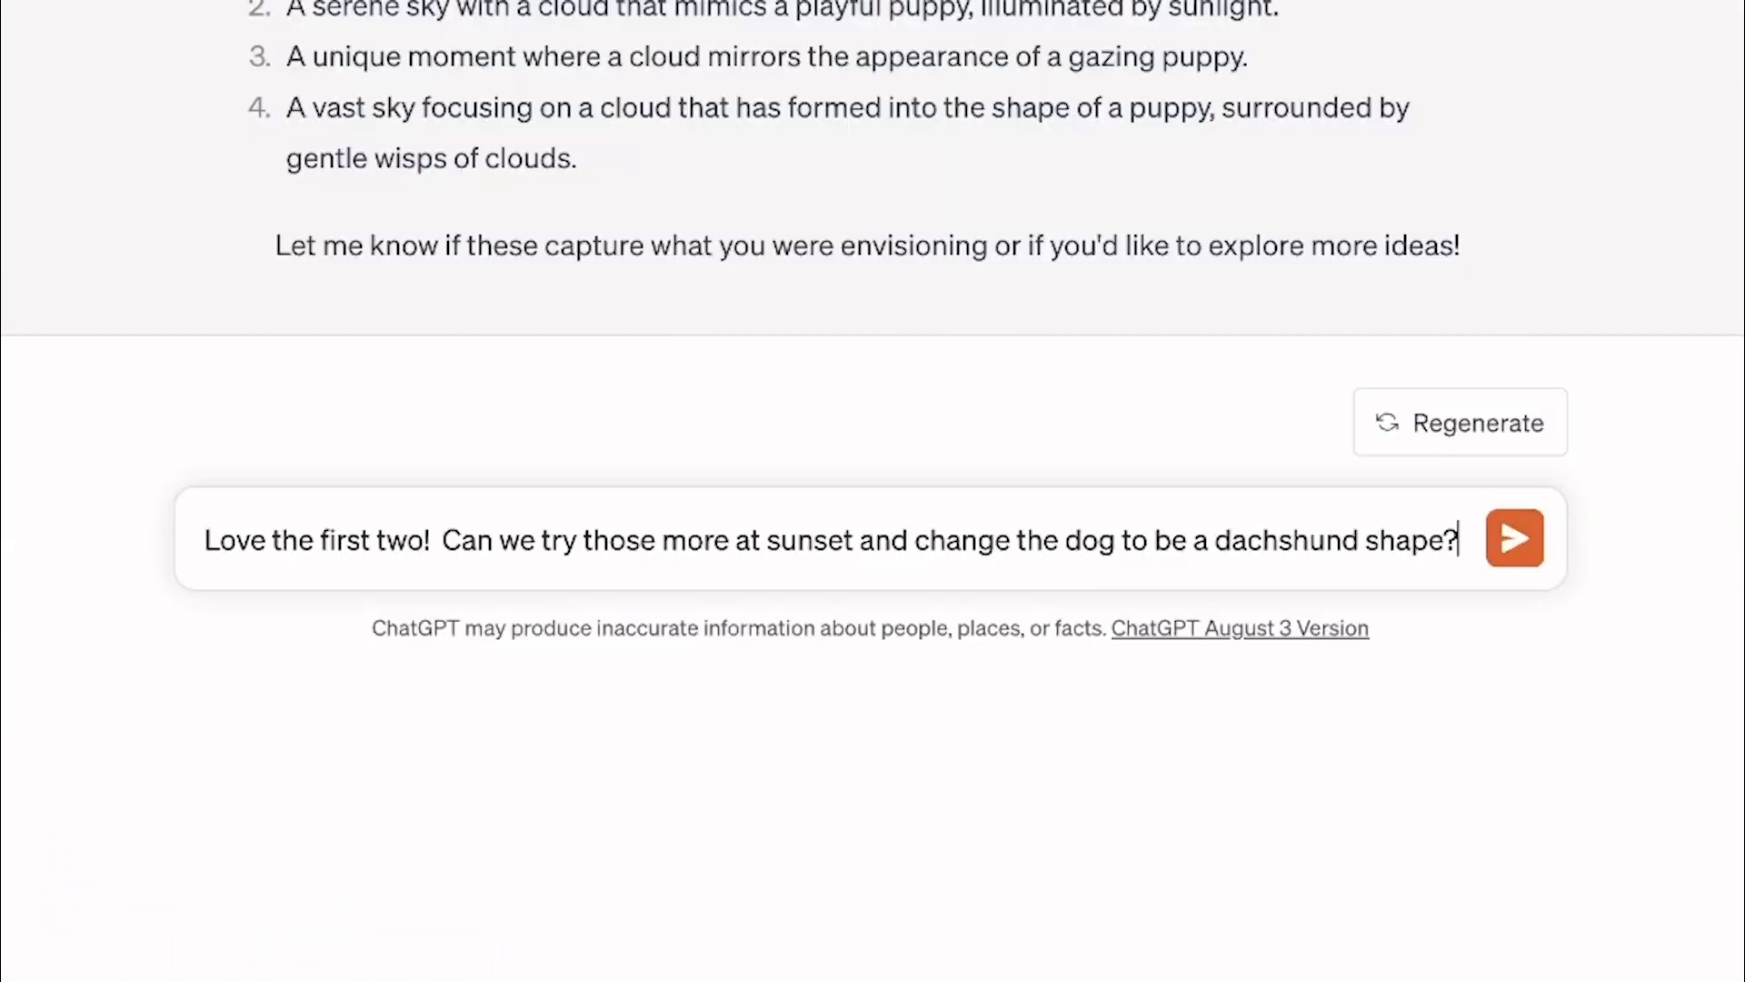
# Send the sunset dachshund-cloud request and browse the generated images
pyautogui.press('Return')
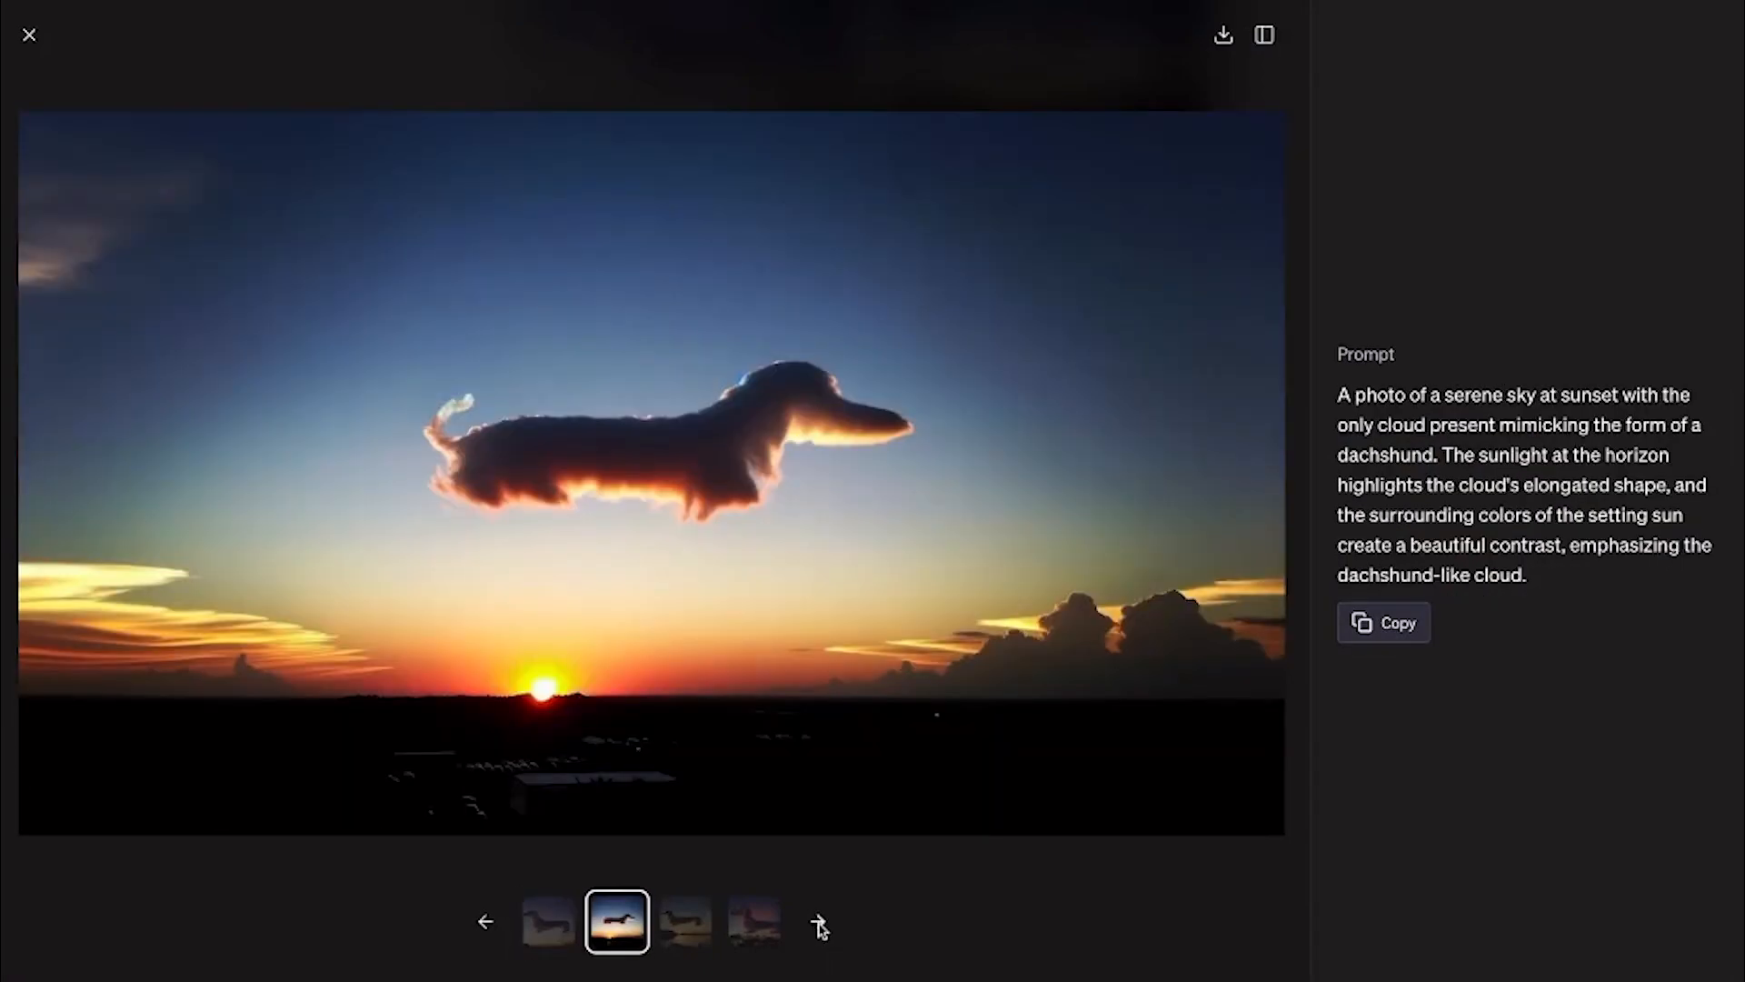
pyautogui.click(819, 926)
pyautogui.write('s ')
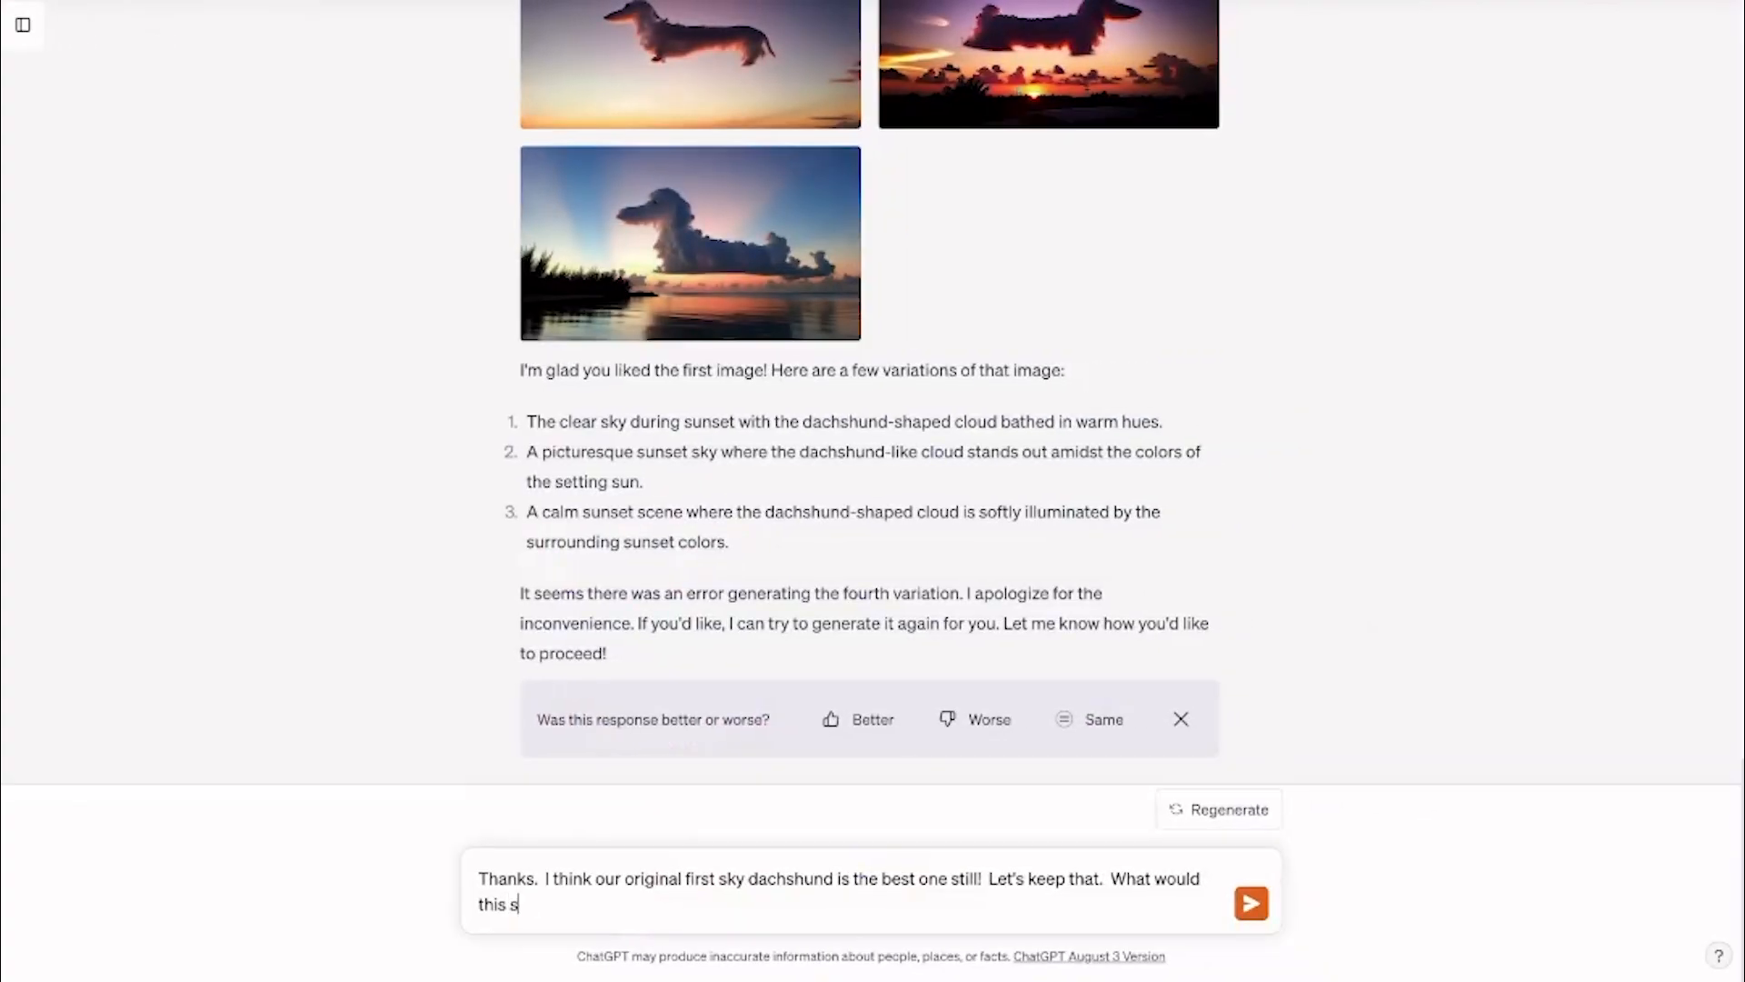
pyautogui.write('shund look like')
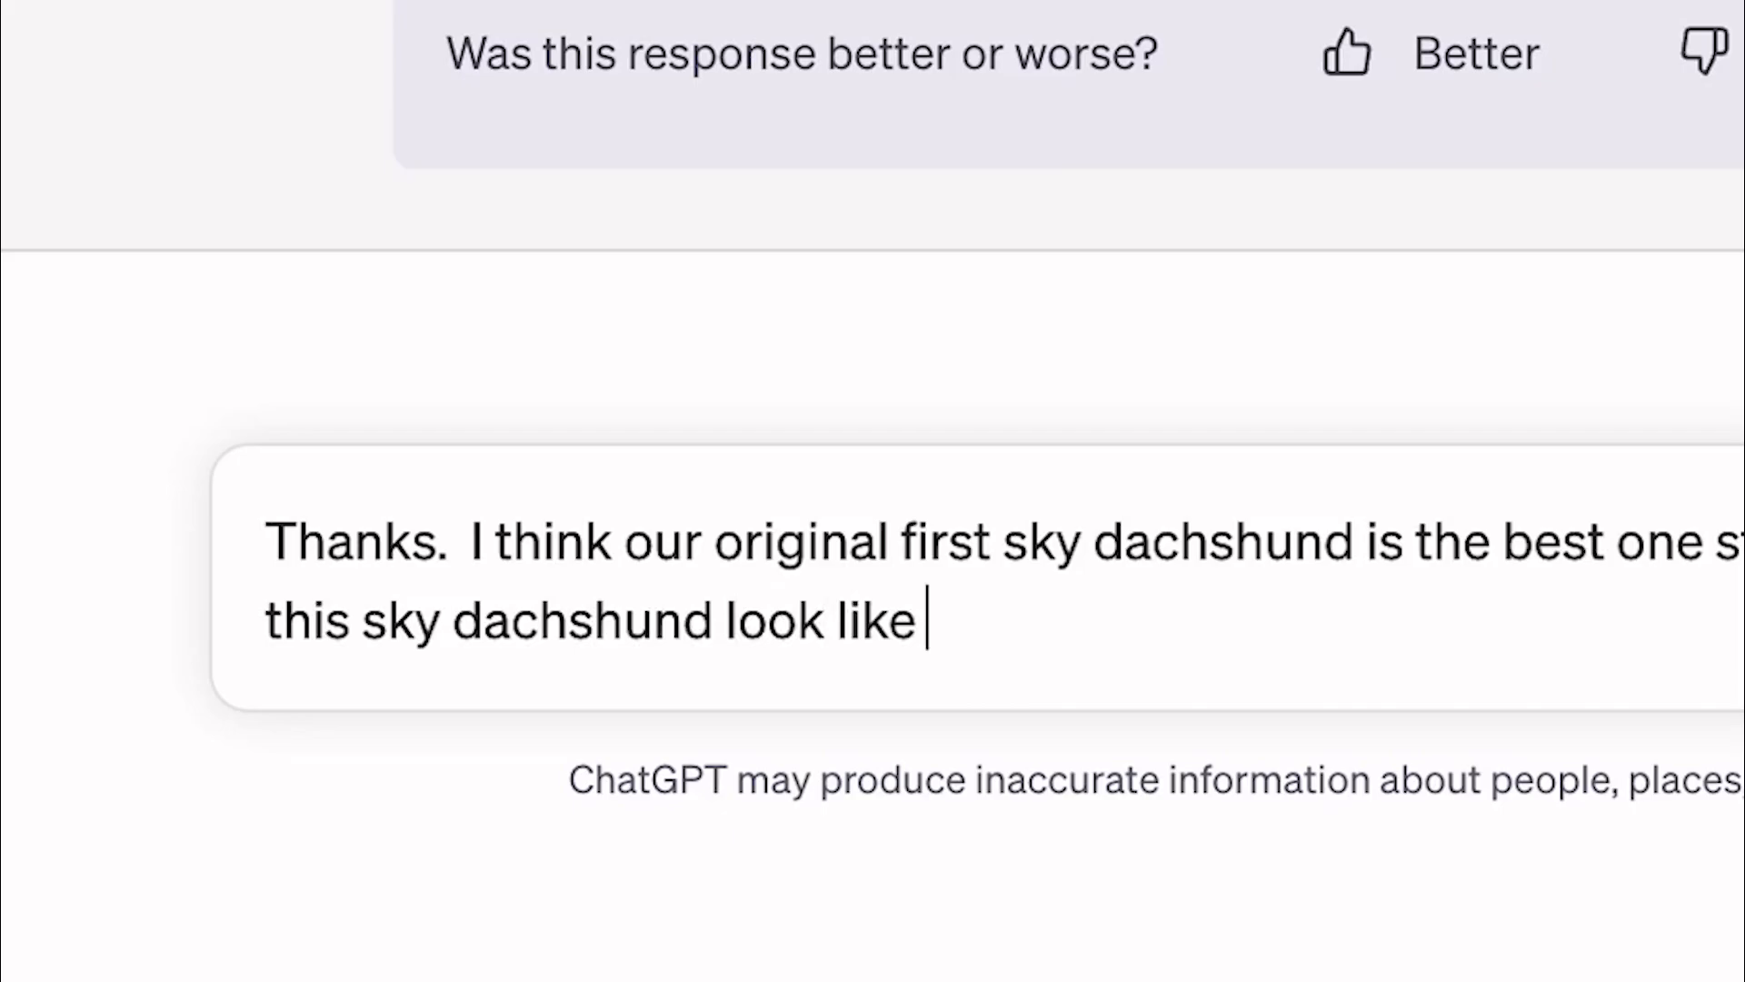